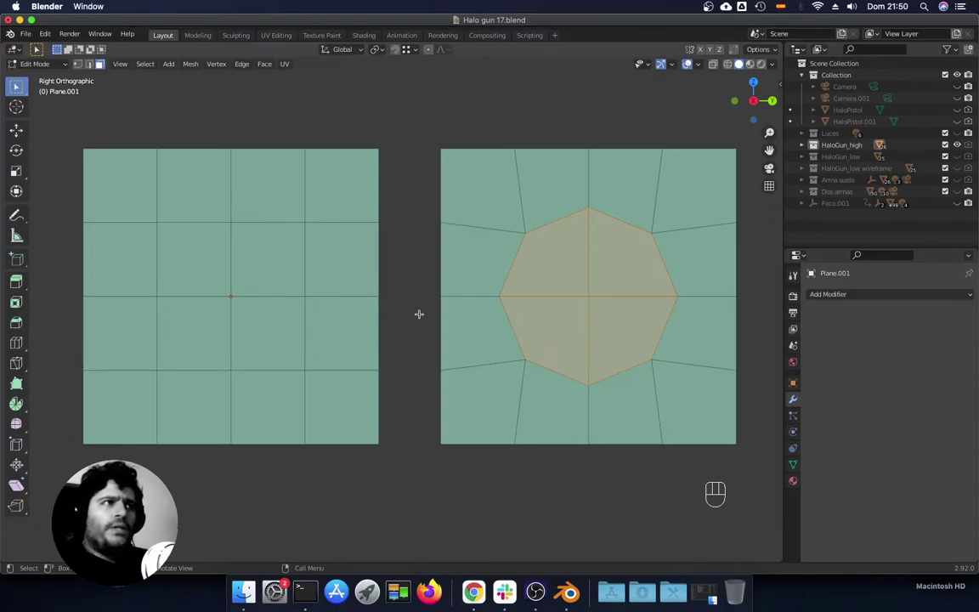
# Search the add-on preferences for "loop", leave the Mesh: LoopTools add-on enabled, and close the preferences.
pyautogui.click(44, 34)
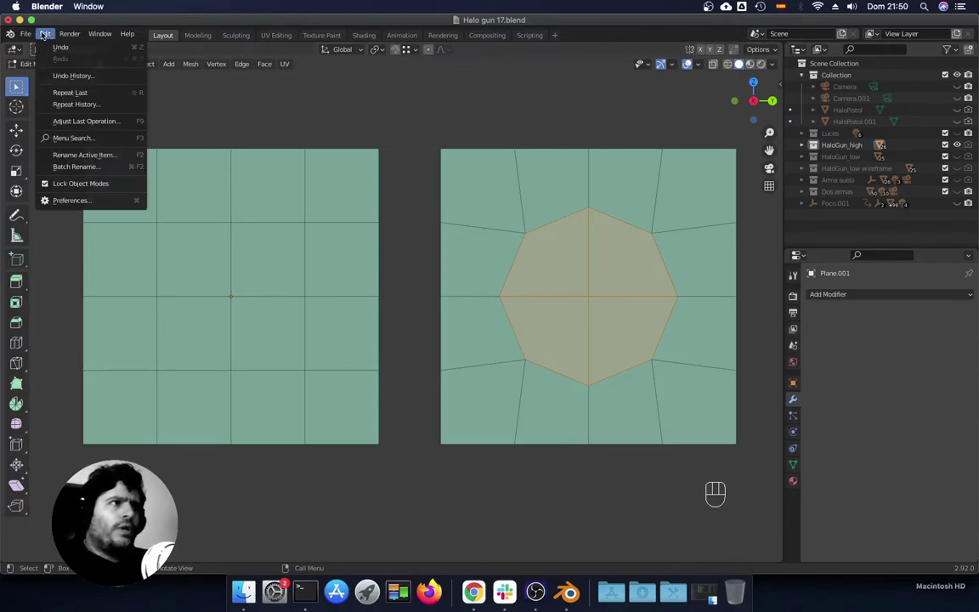
pyautogui.click(77, 201)
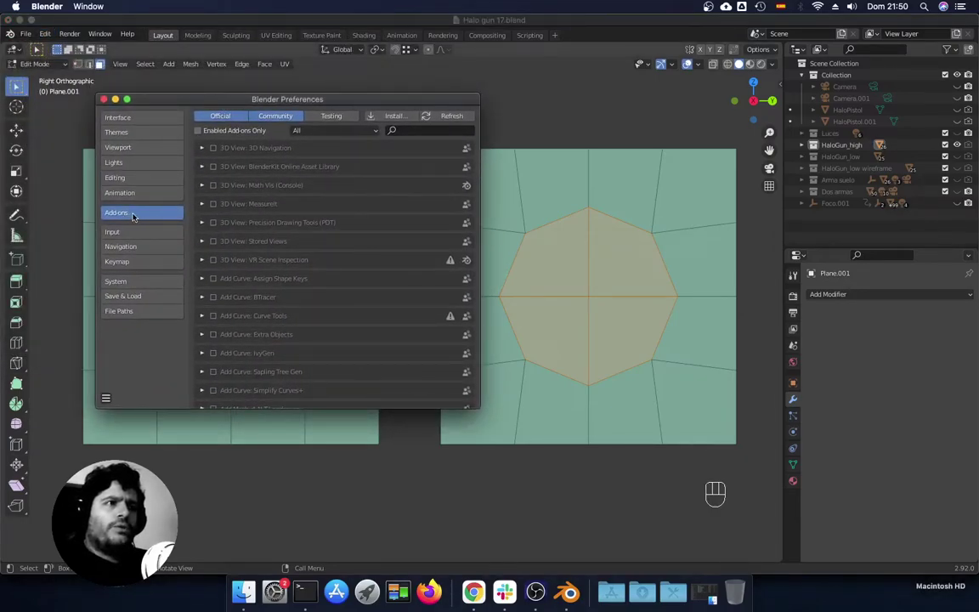
pyautogui.click(400, 130)
pyautogui.write('loop')
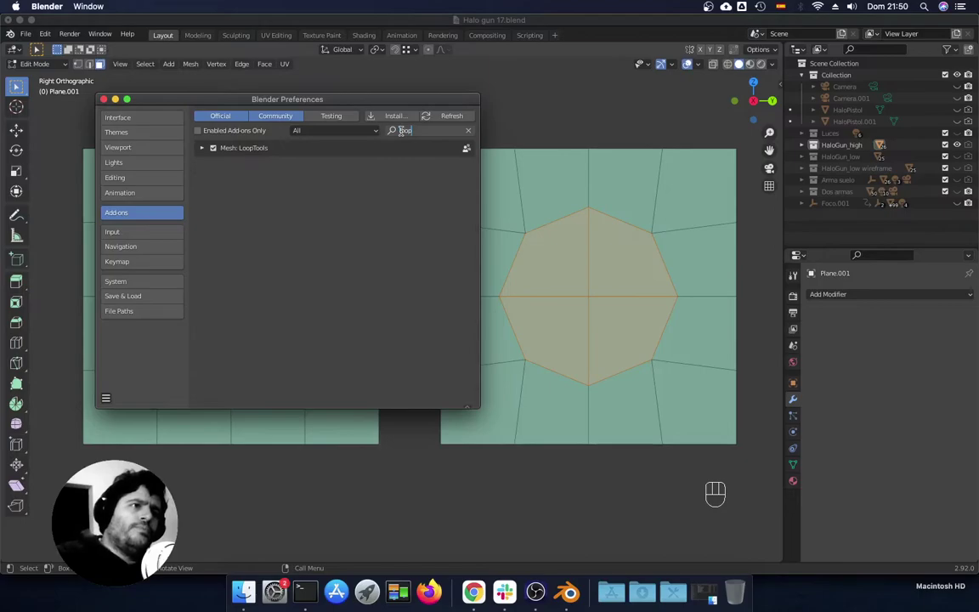
pyautogui.click(213, 148)
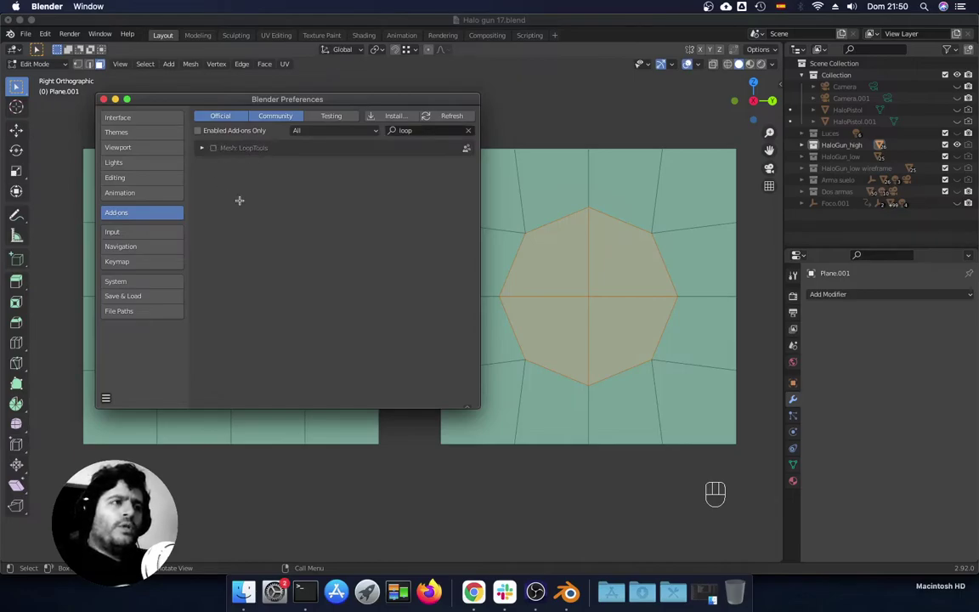
pyautogui.click(213, 148)
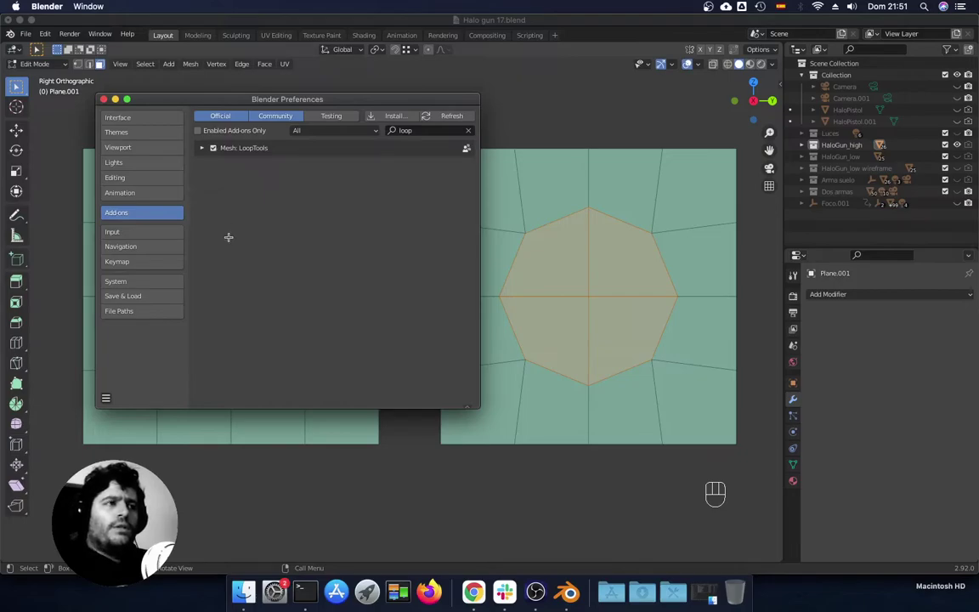
pyautogui.click(104, 99)
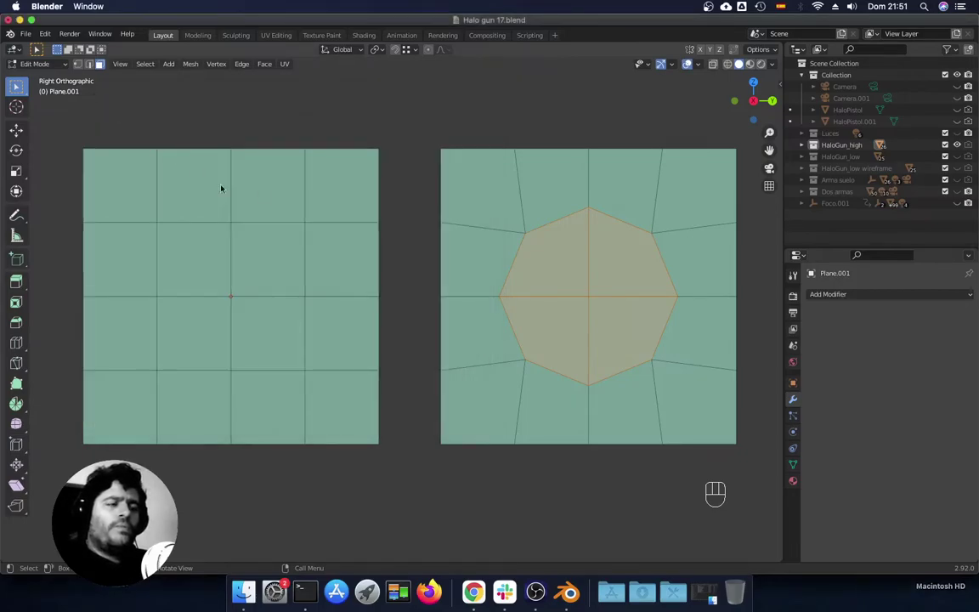
# Select the four central faces of the regular grid plane and shape them into a circle with LoopTools Circle.
pyautogui.click(188, 263)
pyautogui.keyDown('shift'); pyautogui.click(265, 273); pyautogui.keyUp('shift')
pyautogui.keyDown('shift'); pyautogui.click(268, 330); pyautogui.keyUp('shift')
pyautogui.keyDown('shift'); pyautogui.click(215, 326); pyautogui.keyUp('shift')
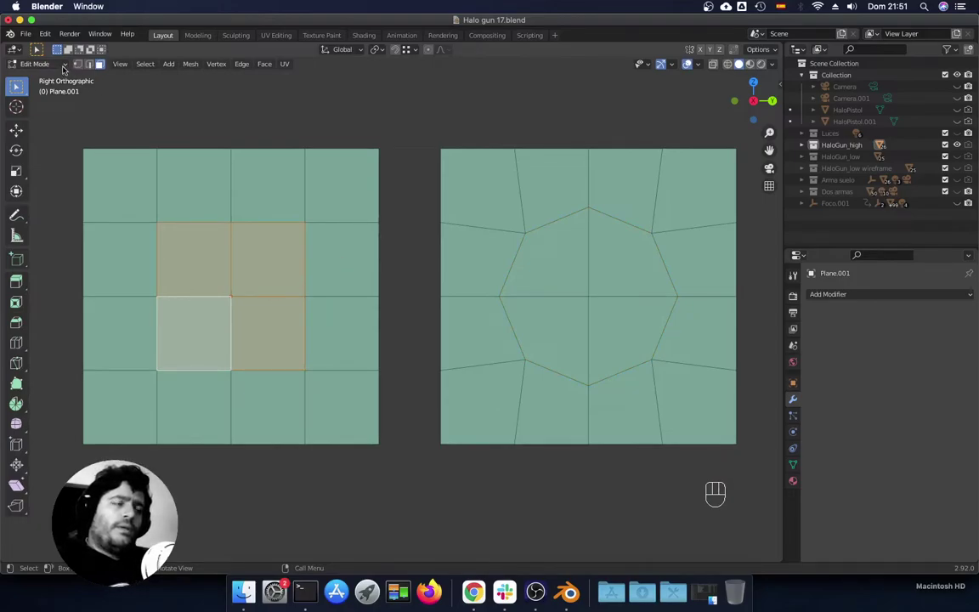
pyautogui.rightClick(338, 256)
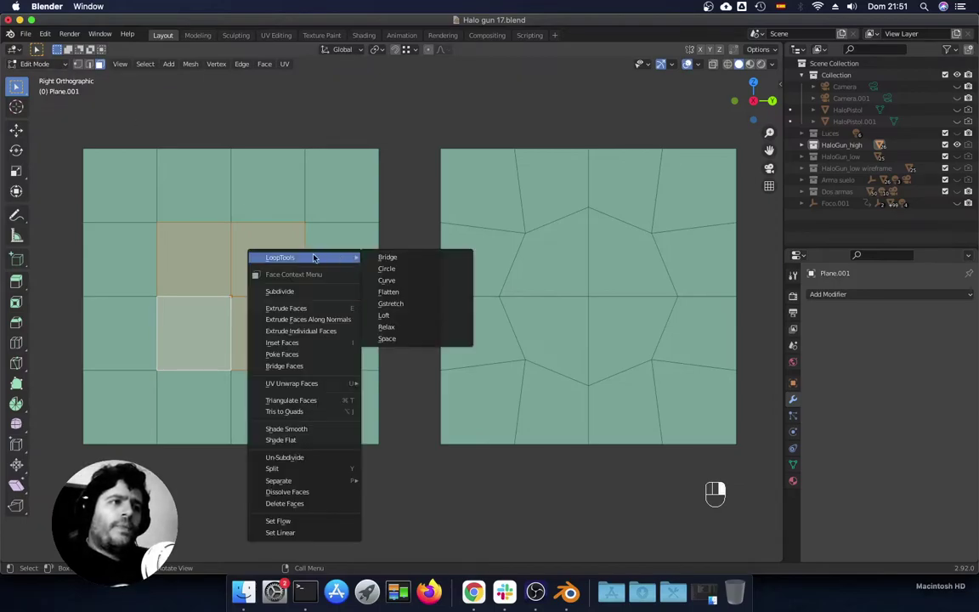
pyautogui.moveTo(302, 382)
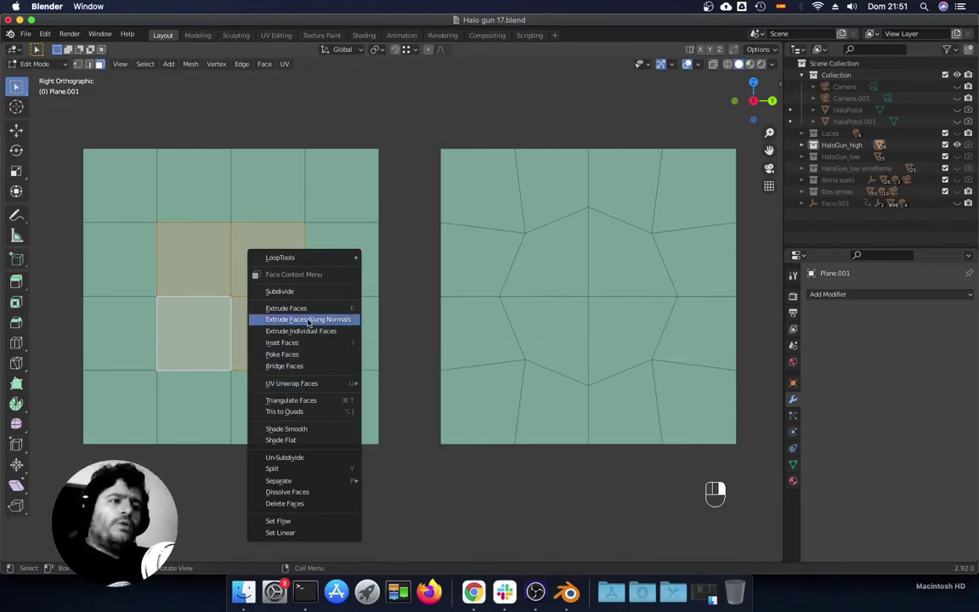
pyautogui.moveTo(295, 258)
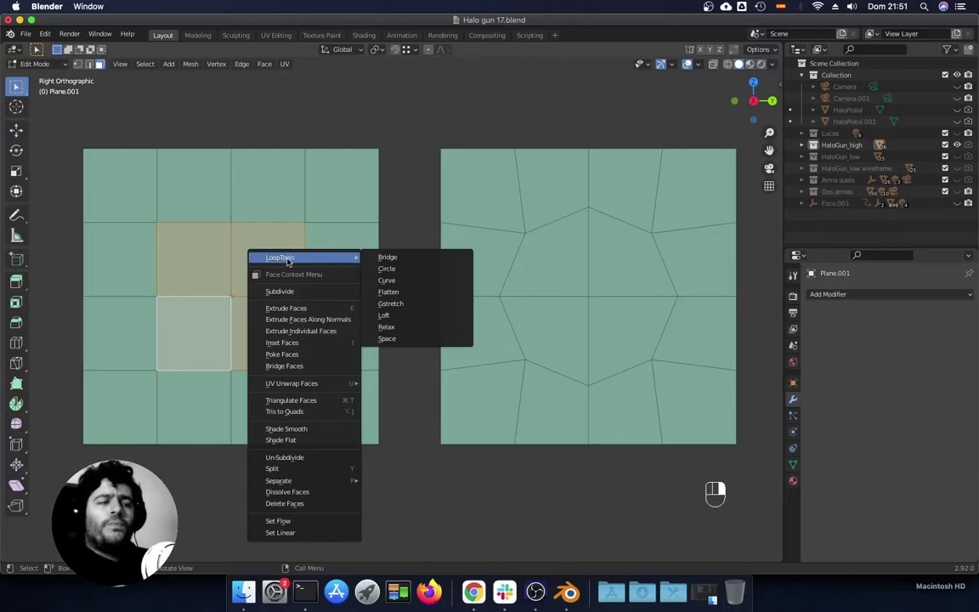
pyautogui.click(404, 270)
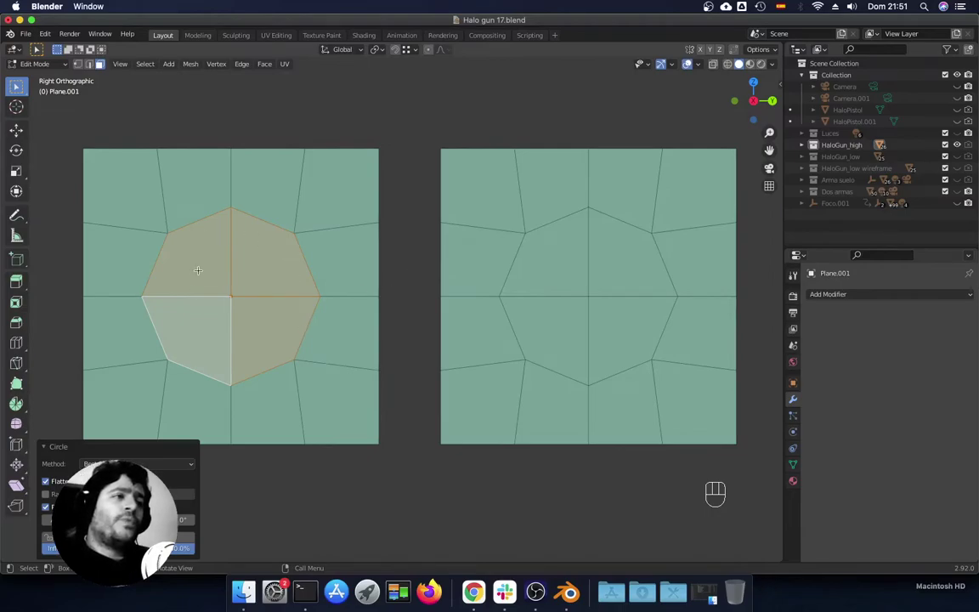
# Try extruding the four circle faces inward by about 0.4 m, and undo the extrusion.
pyautogui.moveTo(283, 298); pyautogui.dragTo(405, 313, button='middle')
pyautogui.scroll(3, 400, 297)
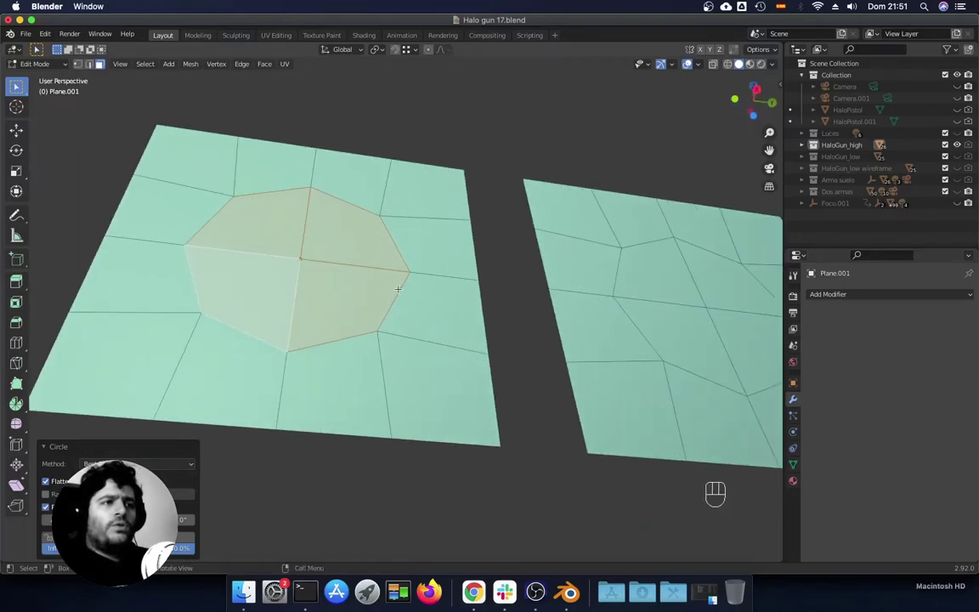
pyautogui.press('e')
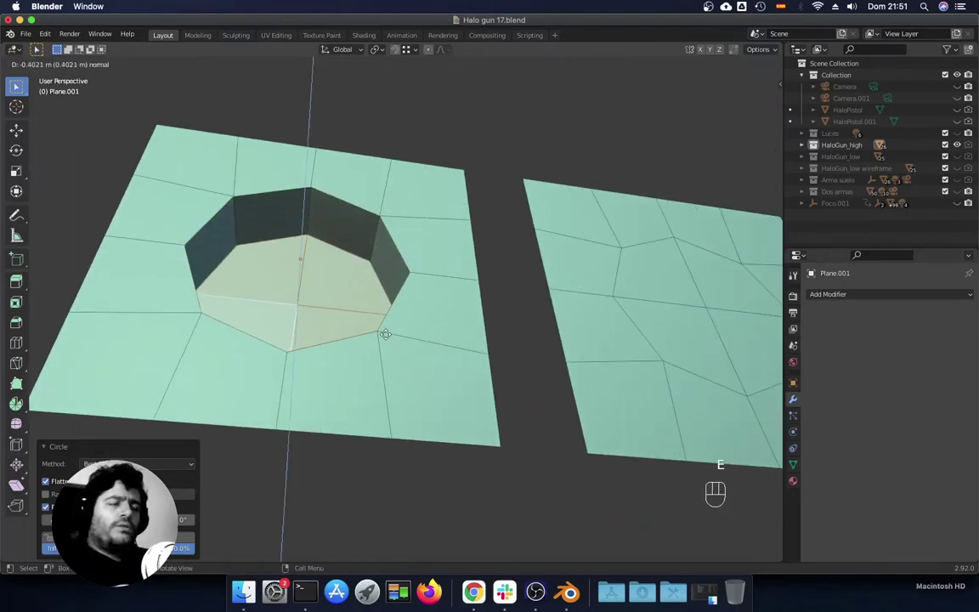
pyautogui.click(375, 343)
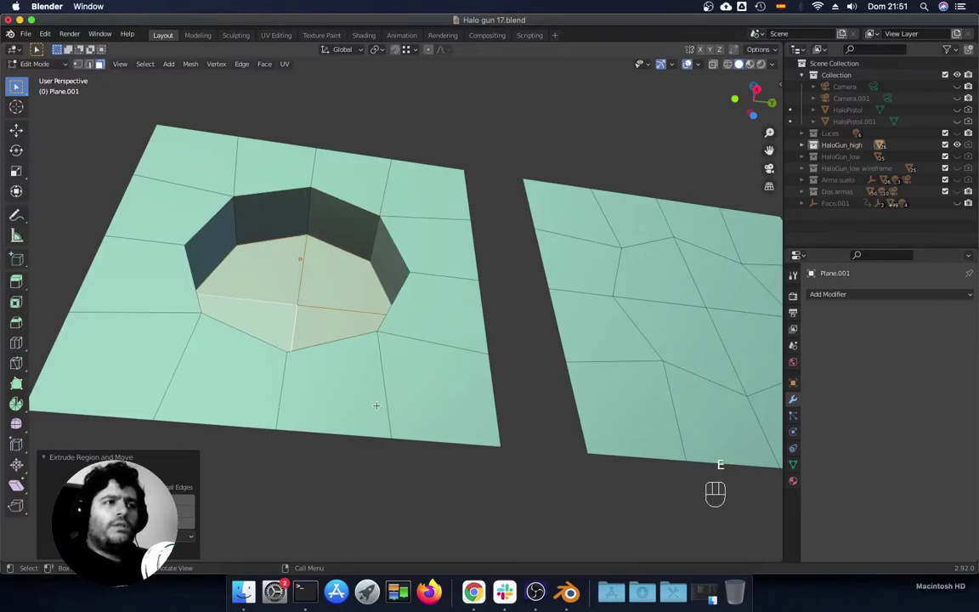
pyautogui.press('super+z')
# Inset the four circle faces slightly and extrude the inner faces inward to form a recessed hole with a rim.
pyautogui.press('i')
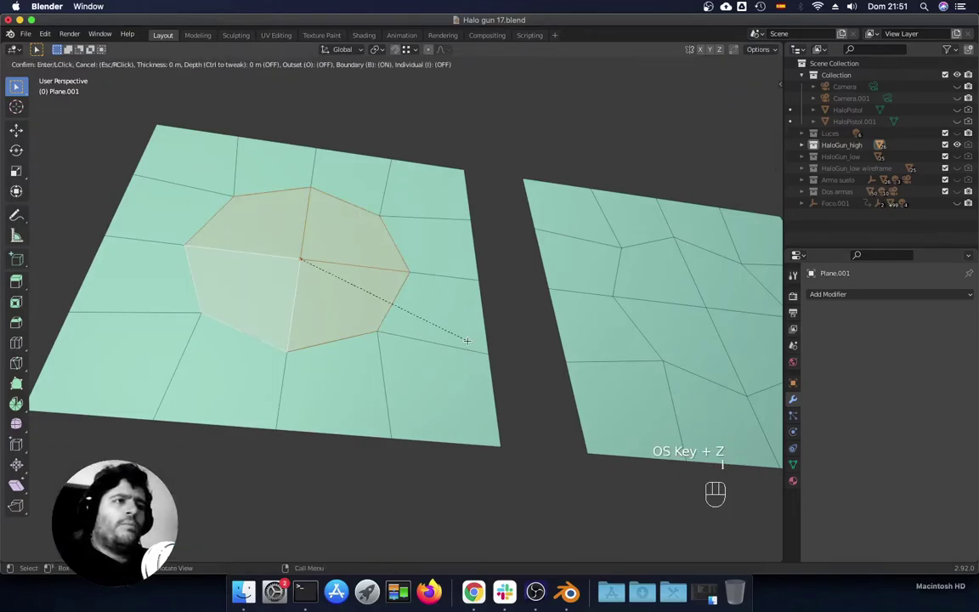
pyautogui.click(447, 330)
pyautogui.press('e')
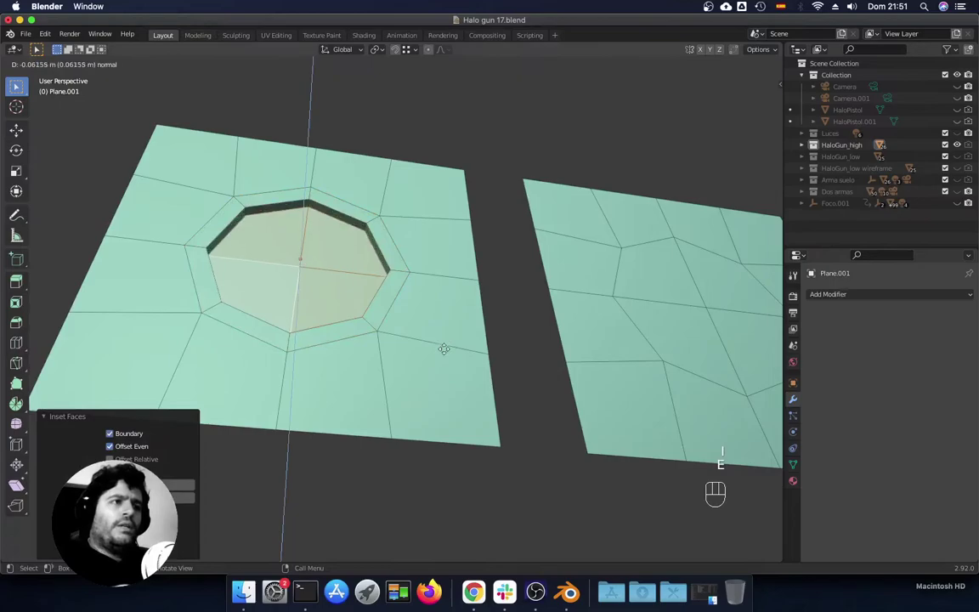
pyautogui.click(442, 361)
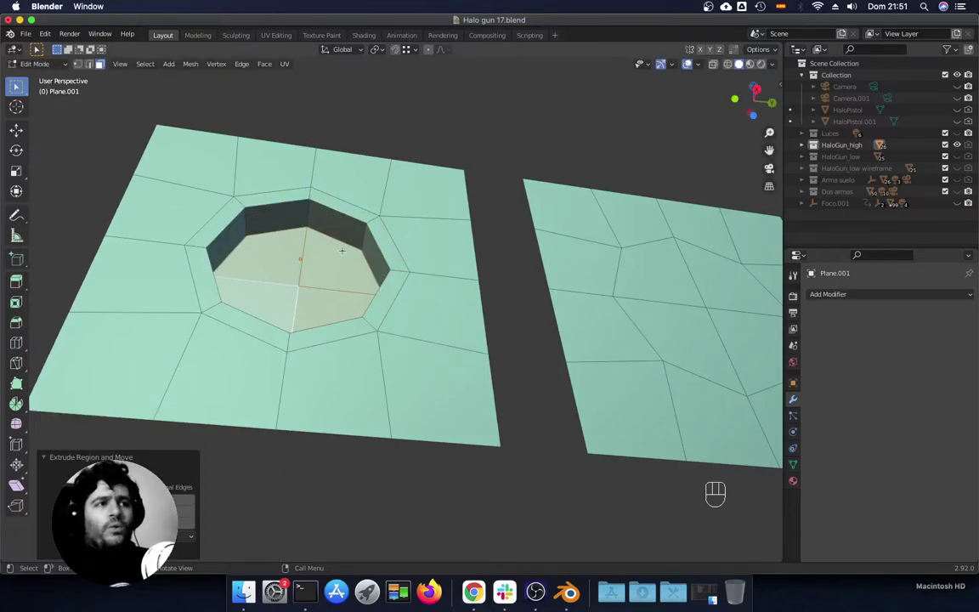
# Return to the right orthographic view and leave edit mode on the sample planes.
pyautogui.moveTo(342, 251); pyautogui.dragTo(331, 279, button='middle')
pyautogui.press('KP_3')
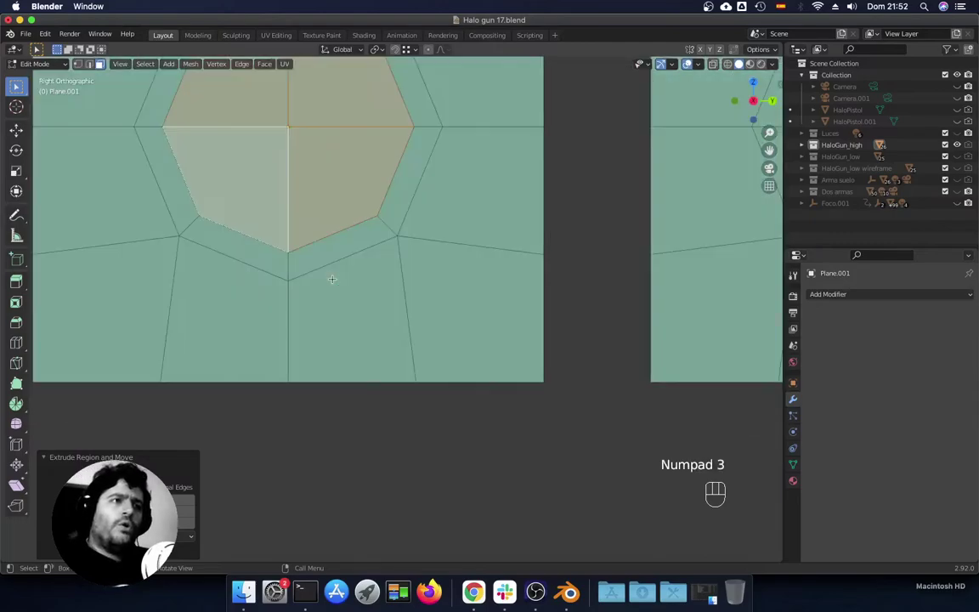
pyautogui.scroll(-5, 332, 275)
pyautogui.keyDown('shift'); pyautogui.moveTo(409, 227); pyautogui.dragTo(390, 295, button='middle'); pyautogui.keyUp('shift')
pyautogui.scroll(-3, 389, 295)
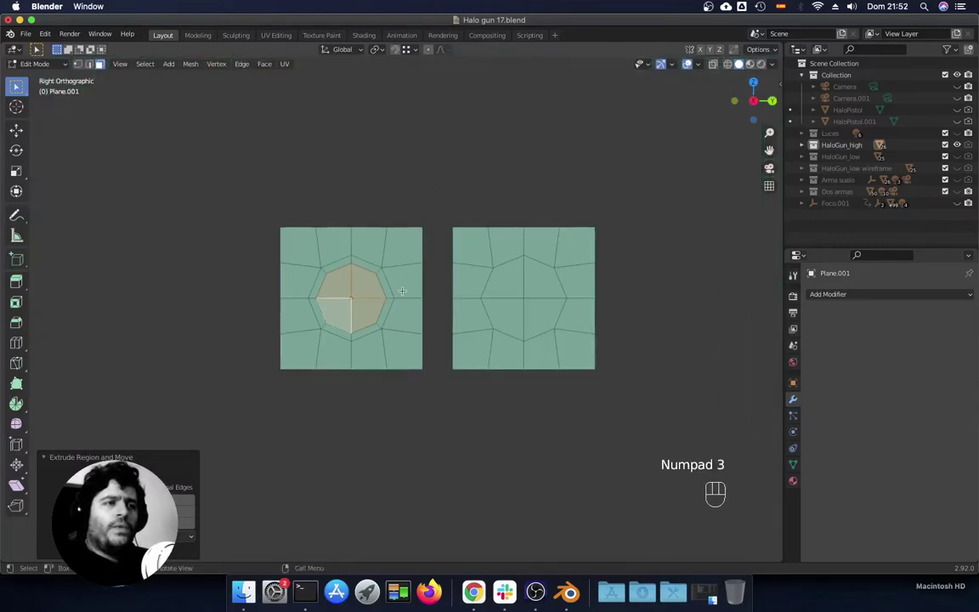
pyautogui.press('Tab')
# Frame the pistol model and set its viewport shading color to Object.
pyautogui.scroll(-5, 407, 290)
pyautogui.moveTo(261, 307)
pyautogui.keyDown('shift'); pyautogui.mouseDown(button='middle')
pyautogui.moveTo(550, 318)
pyautogui.moveTo(420, 328)
pyautogui.moveTo(450, 338)
pyautogui.moveTo(450, 357)
pyautogui.mouseUp(button='middle'); pyautogui.keyUp('shift')
pyautogui.scroll(6, 502, 314)
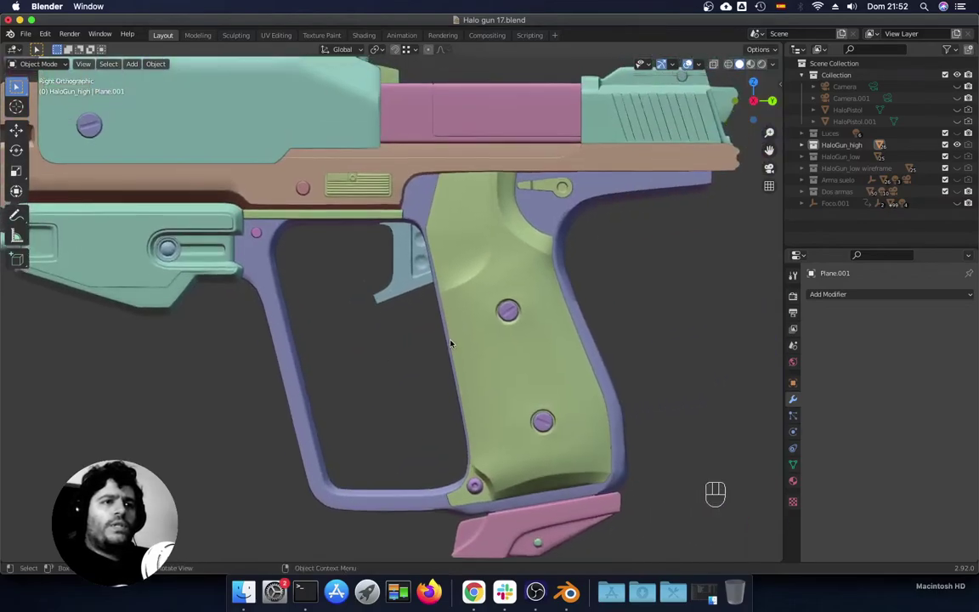
pyautogui.scroll(-1, 450, 357)
pyautogui.click(772, 65)
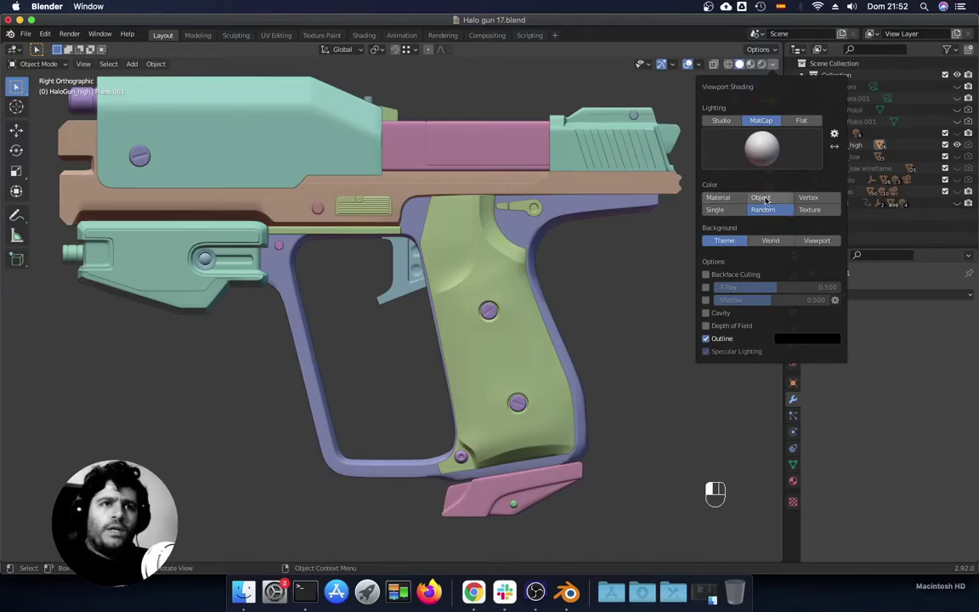
pyautogui.click(762, 198)
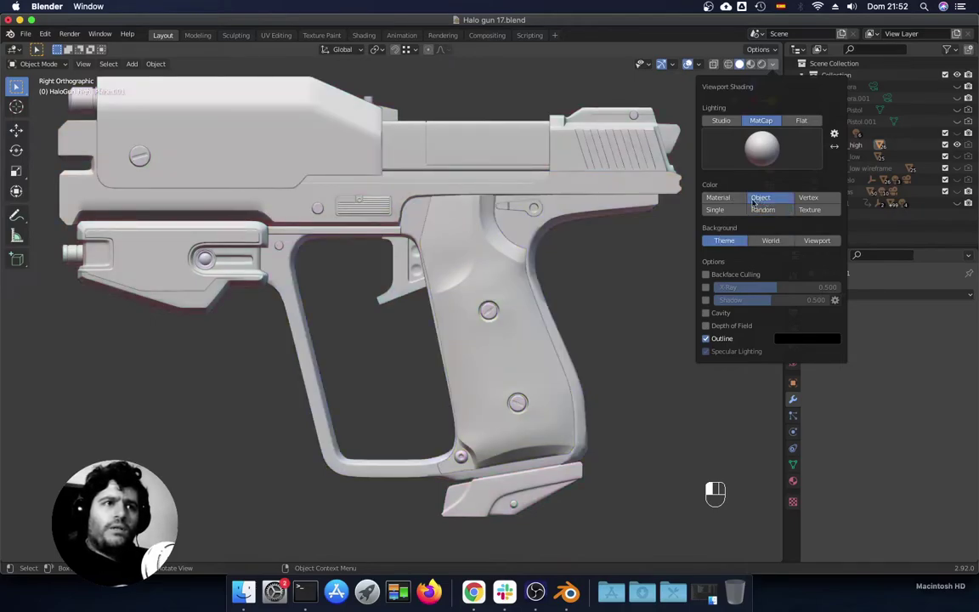
# Enter edit mode on the pistol grip and bevel the edge loop midway between its two screws to a 0.168 m width.
pyautogui.scroll(6, 503, 301)
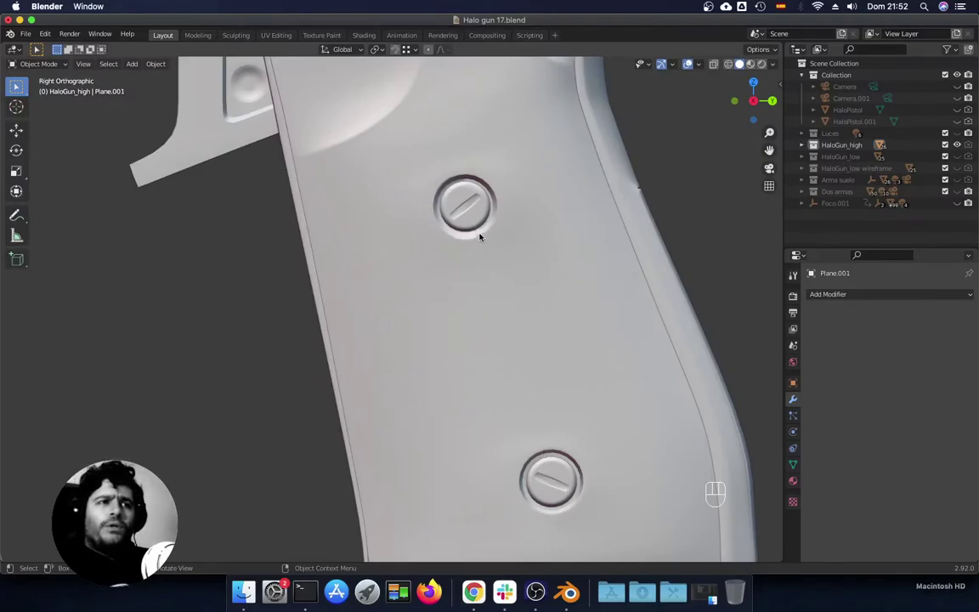
pyautogui.click(570, 302)
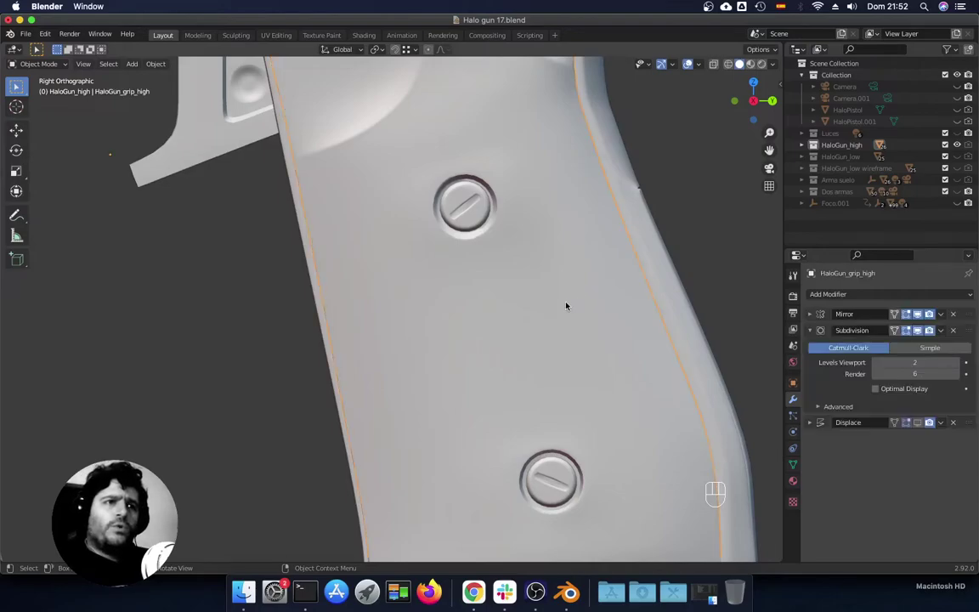
pyautogui.click(47, 64)
pyautogui.click(38, 90)
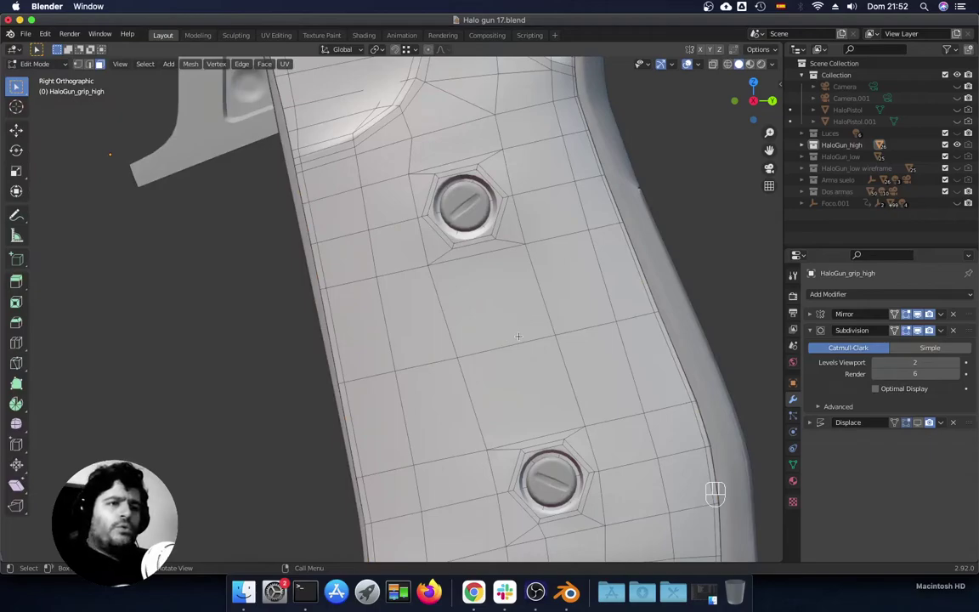
pyautogui.press('2')
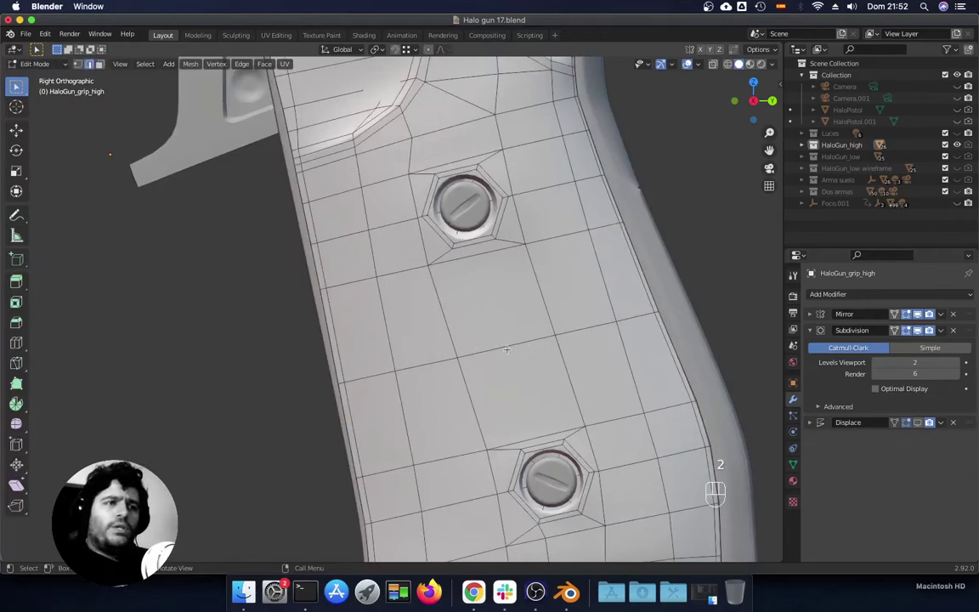
pyautogui.keyDown('alt'); pyautogui.click(501, 347); pyautogui.keyUp('alt')
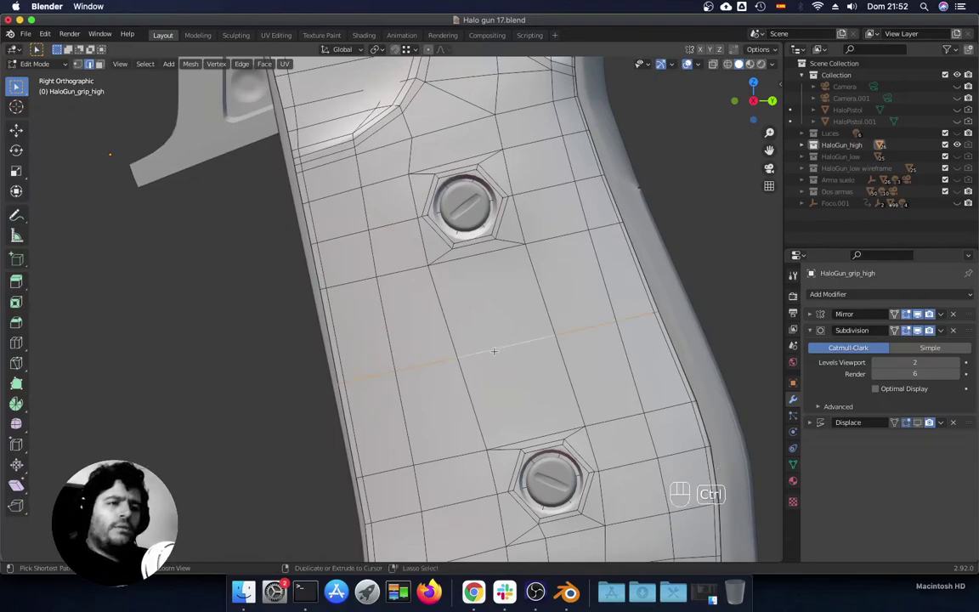
pyautogui.hotkey('ctrl', 'b')
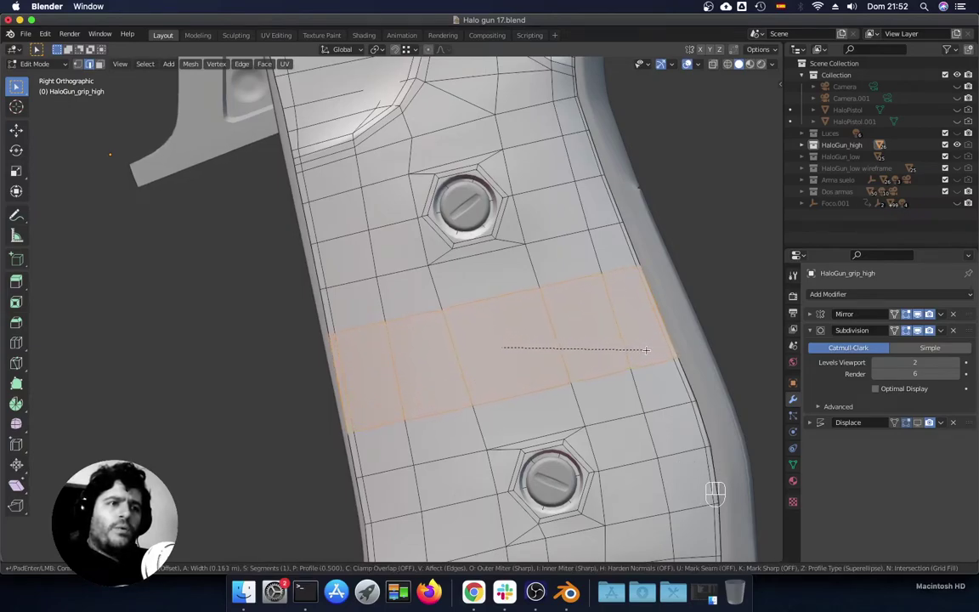
pyautogui.click(664, 347)
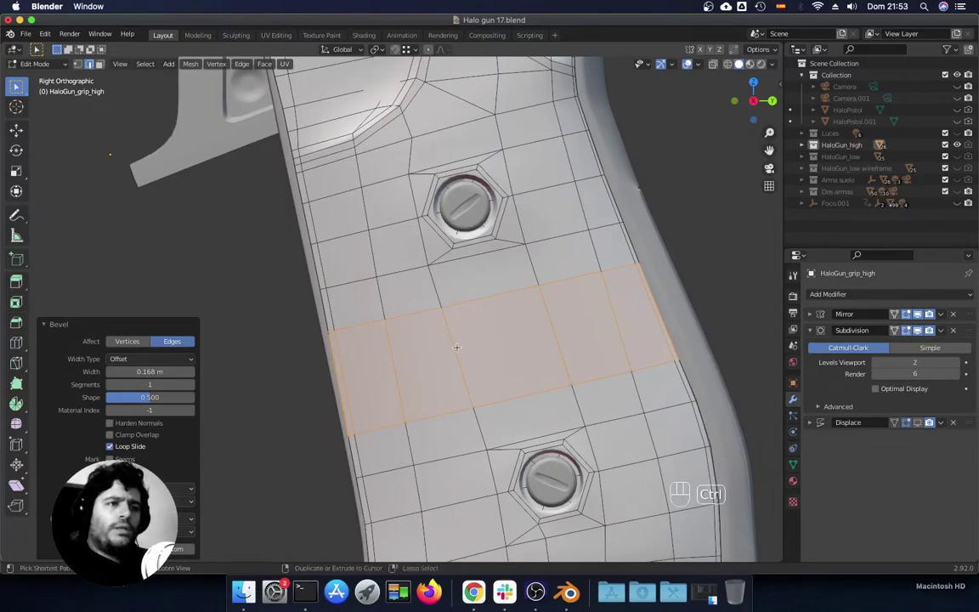
# Add one centered loop cut across the beveled band of the grip.
pyautogui.hotkey('ctrl', 'r')
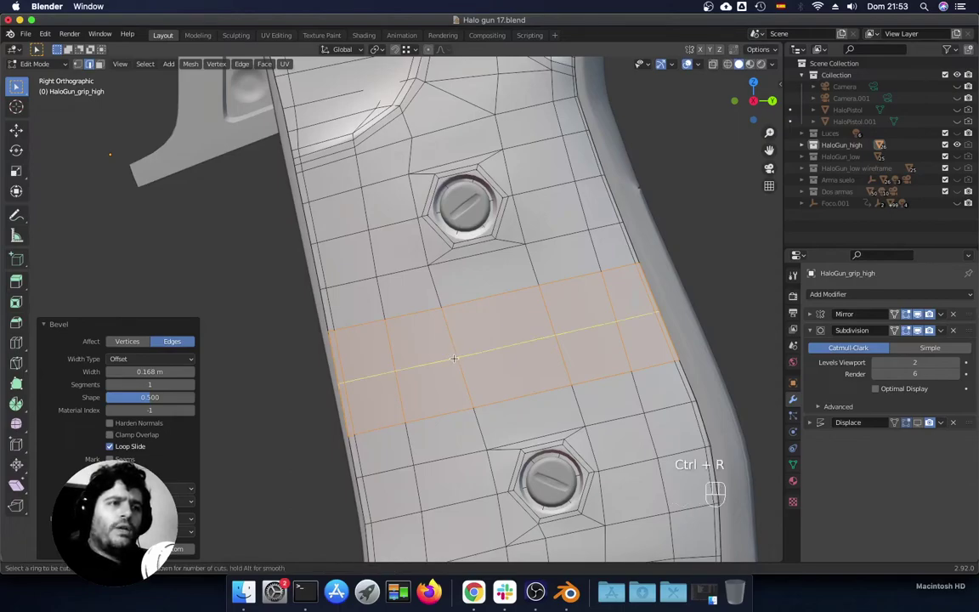
pyautogui.click(453, 358)
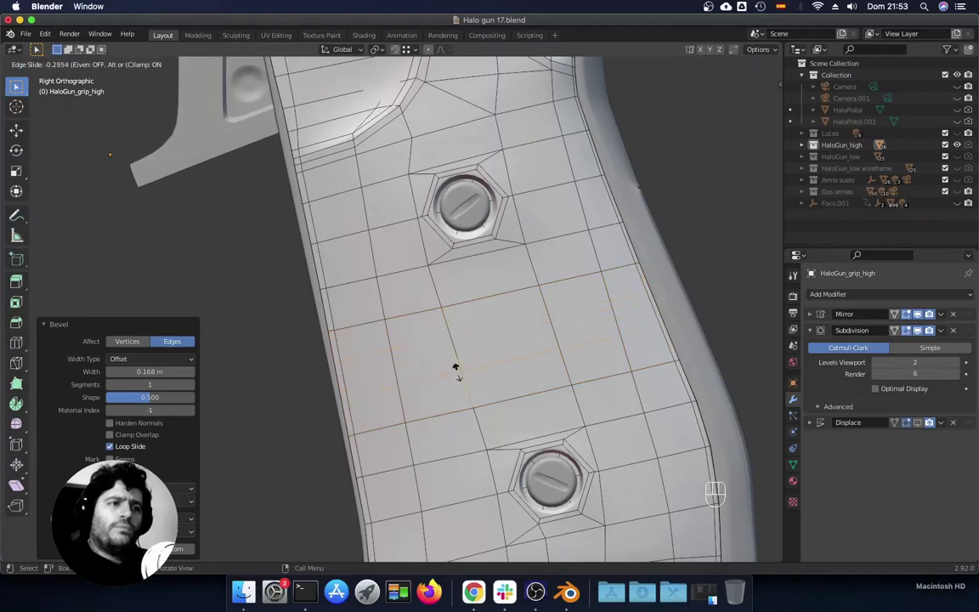
pyautogui.press('Escape')
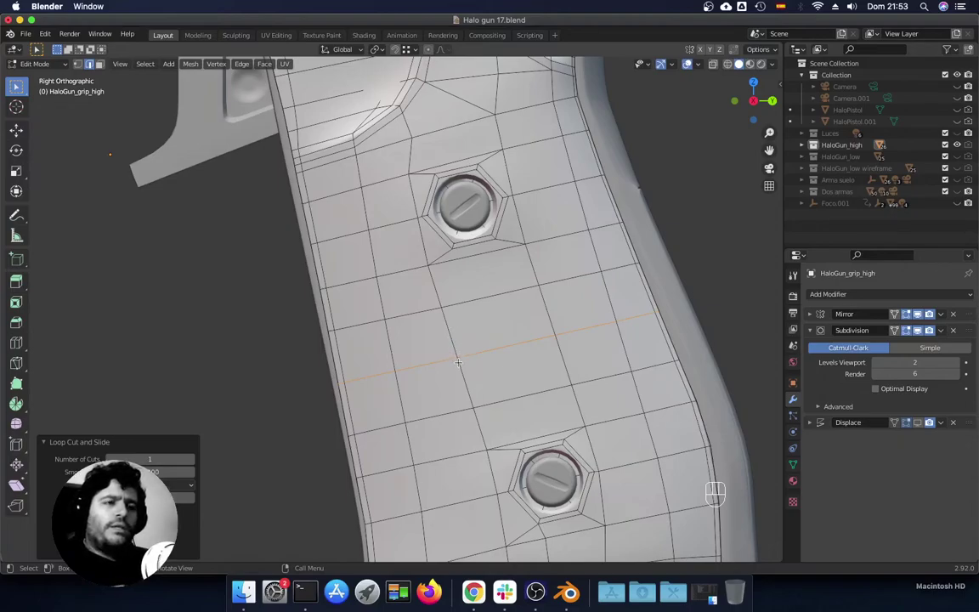
# Select the two adjoining faces midway between the grip's screws and inset them together by about 0.07 m.
pyautogui.press('3')
pyautogui.click(502, 340)
pyautogui.keyDown('shift'); pyautogui.click(516, 361); pyautogui.keyUp('shift')
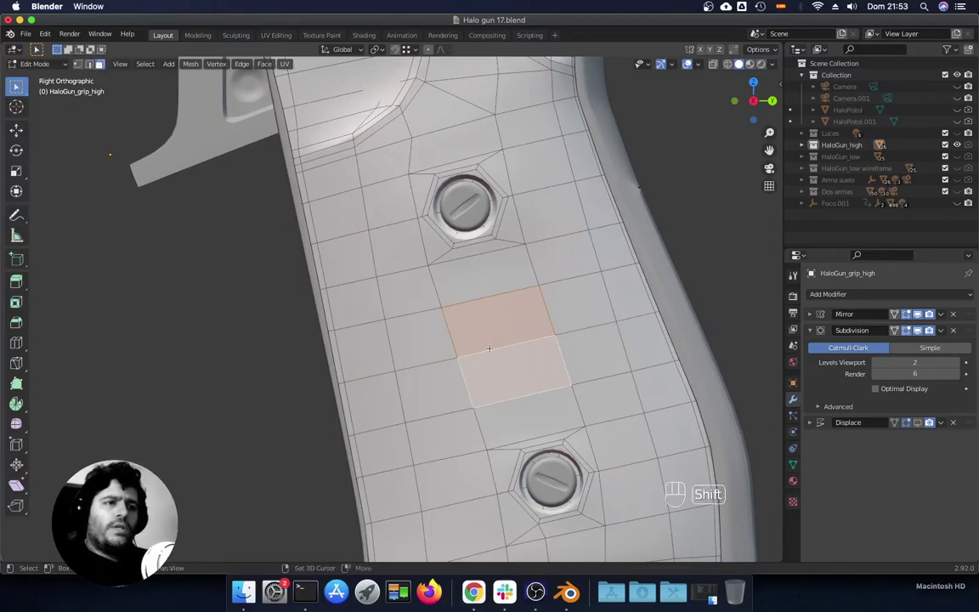
pyautogui.keyDown('shift'); pyautogui.moveTo(605, 344); pyautogui.dragTo(564, 320, button='middle'); pyautogui.keyUp('shift')
pyautogui.scroll(1, 515, 339)
pyautogui.scroll(1, 501, 325)
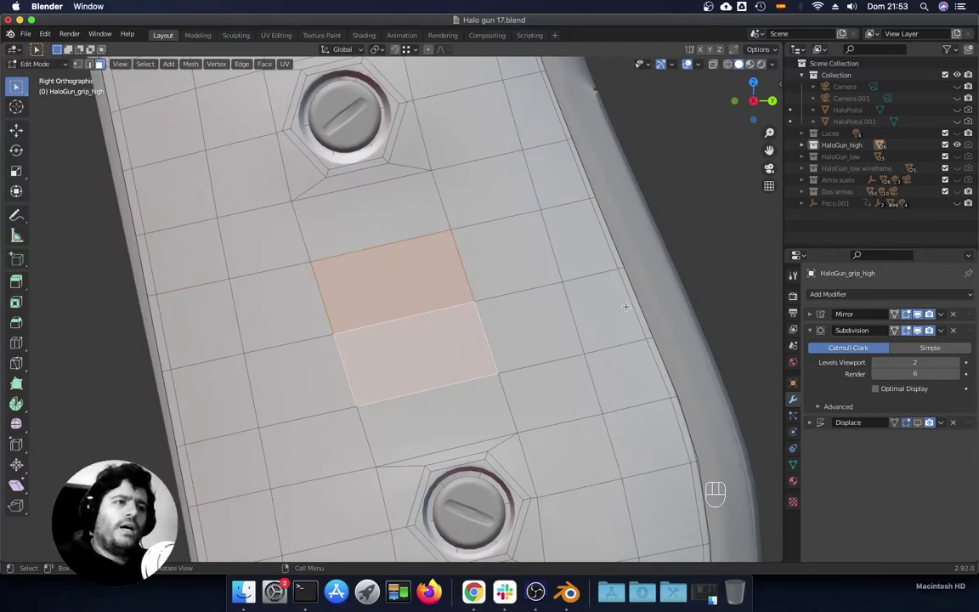
pyautogui.press('i')
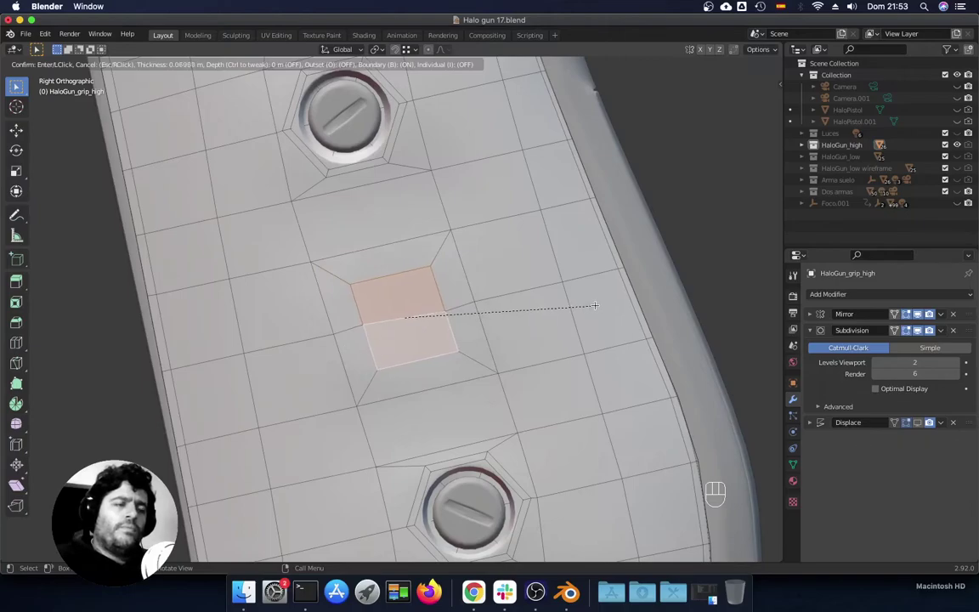
pyautogui.click(595, 304)
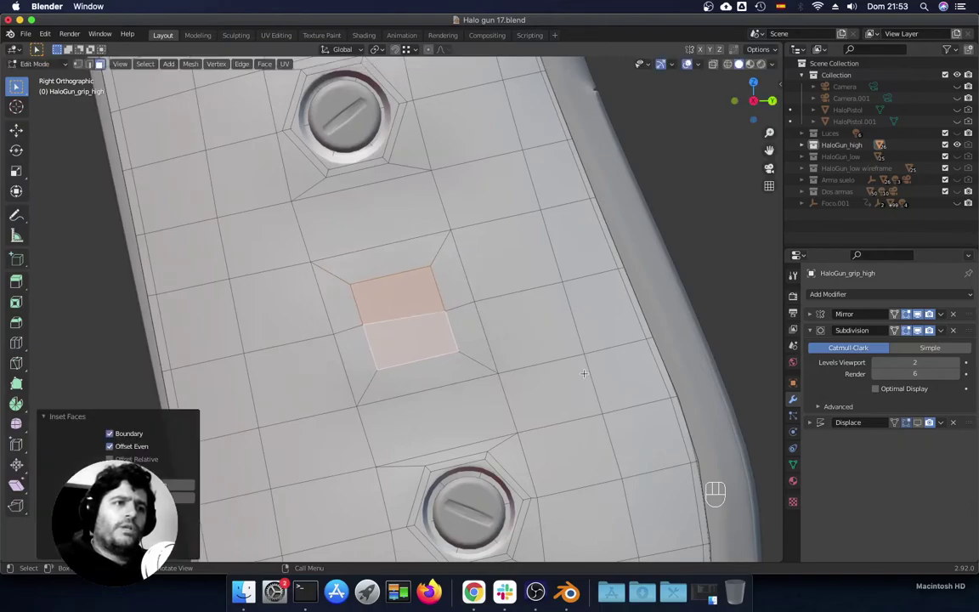
# Reshape the two inset faces into a round outline with the LoopTools Circle operation.
pyautogui.rightClick(510, 315)
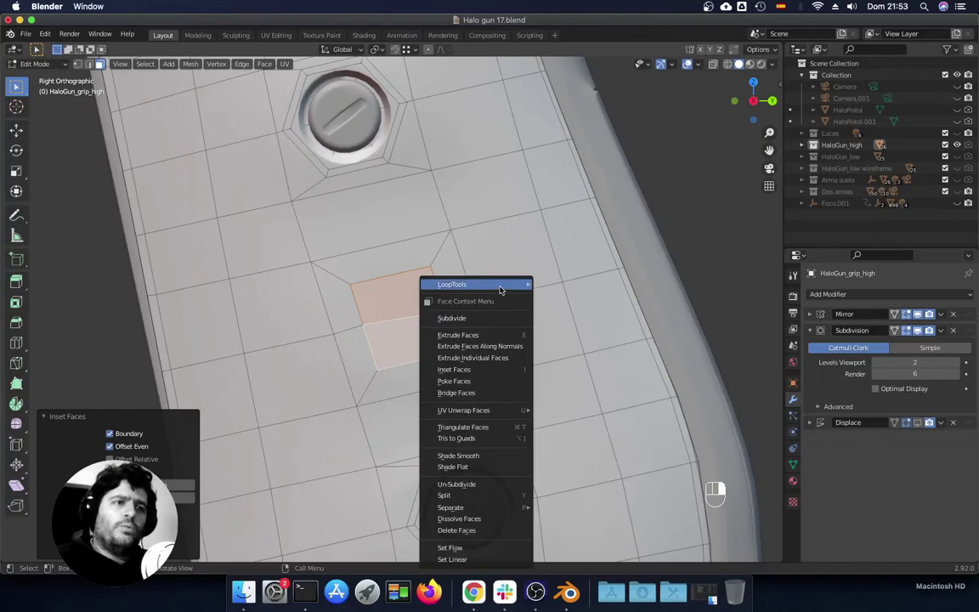
pyautogui.moveTo(503, 290)
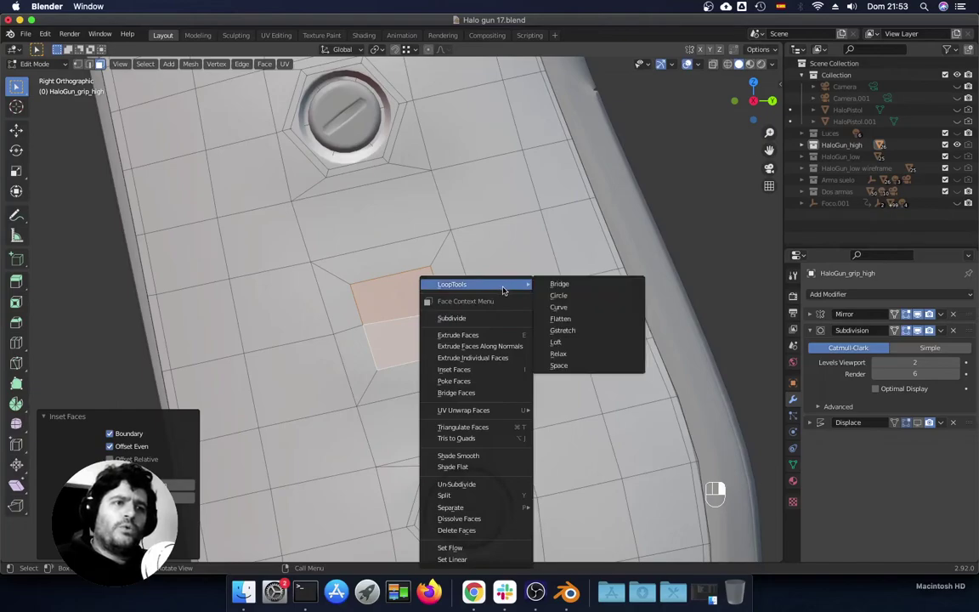
pyautogui.click(577, 296)
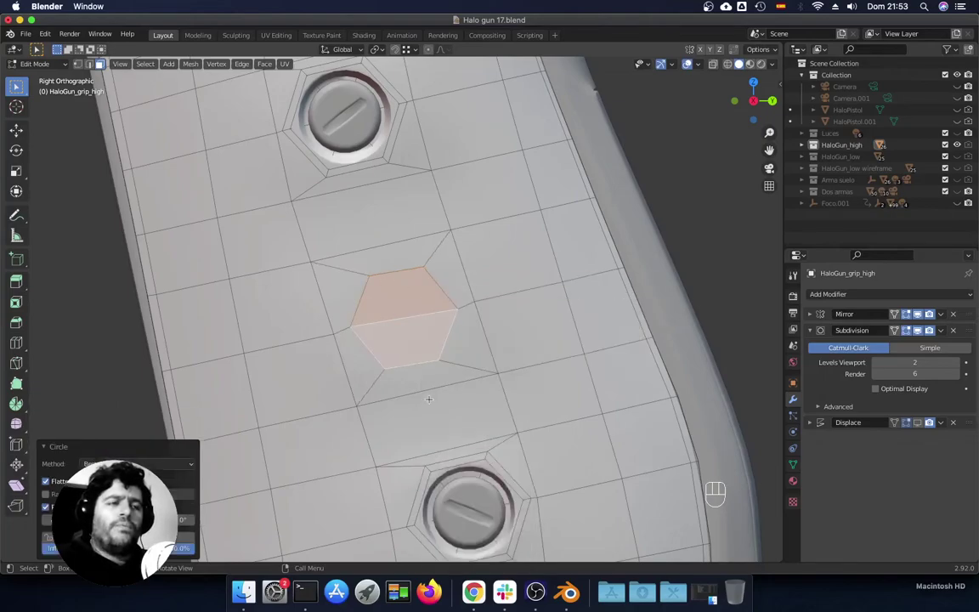
# Inset the rounded faces by about 0.024 m to add a supporting edge ring around the hole.
pyautogui.scroll(1, 497, 365)
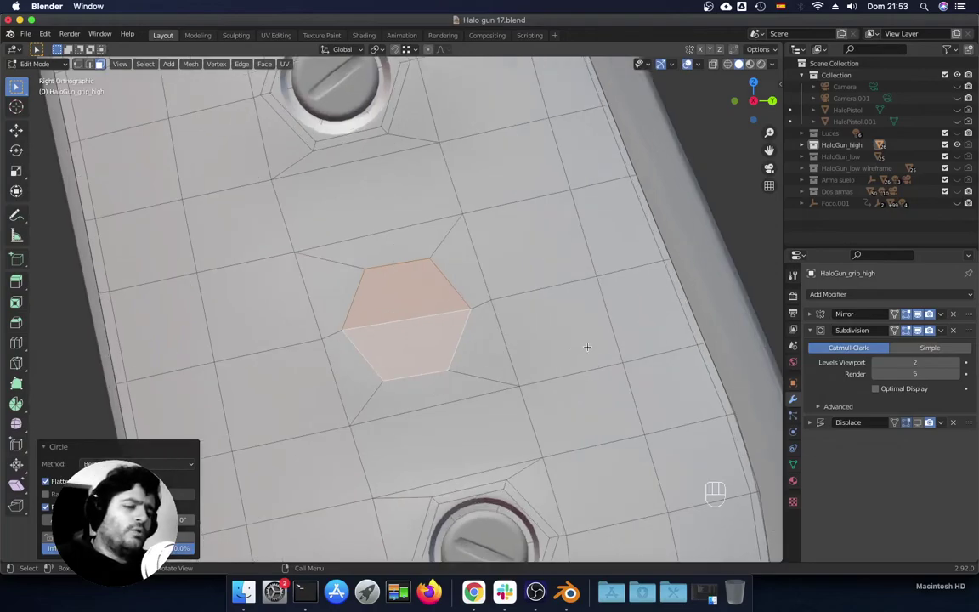
pyautogui.press('i')
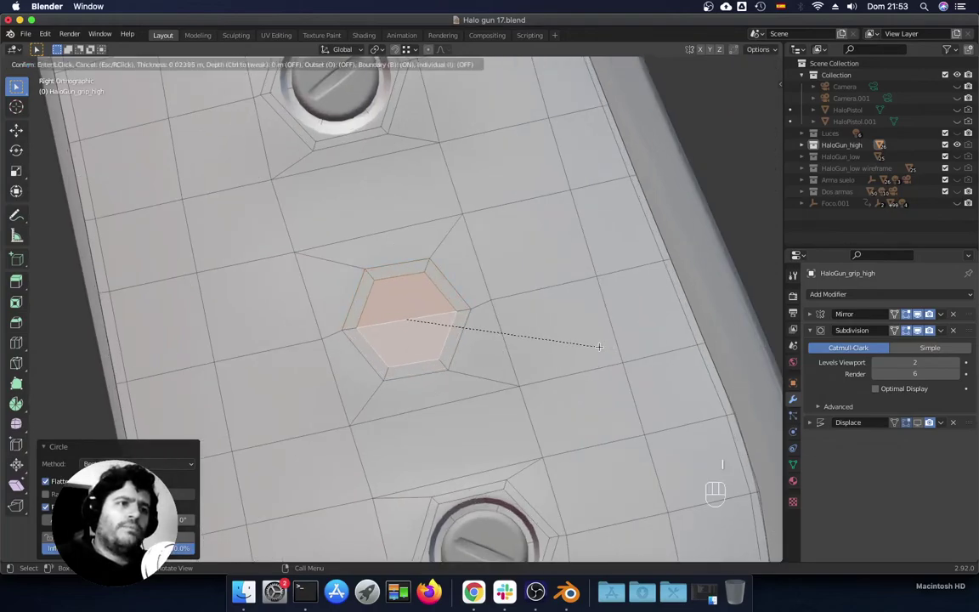
pyautogui.click(455, 312)
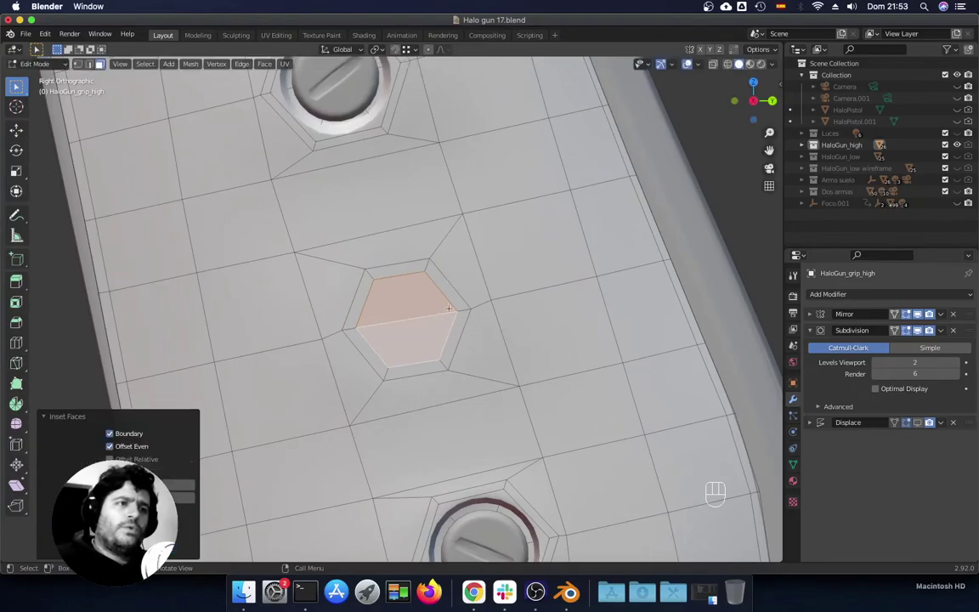
# Extrude the inner faces about 0.041 m into the grip to form the circular recess.
pyautogui.scroll(2, 397, 274)
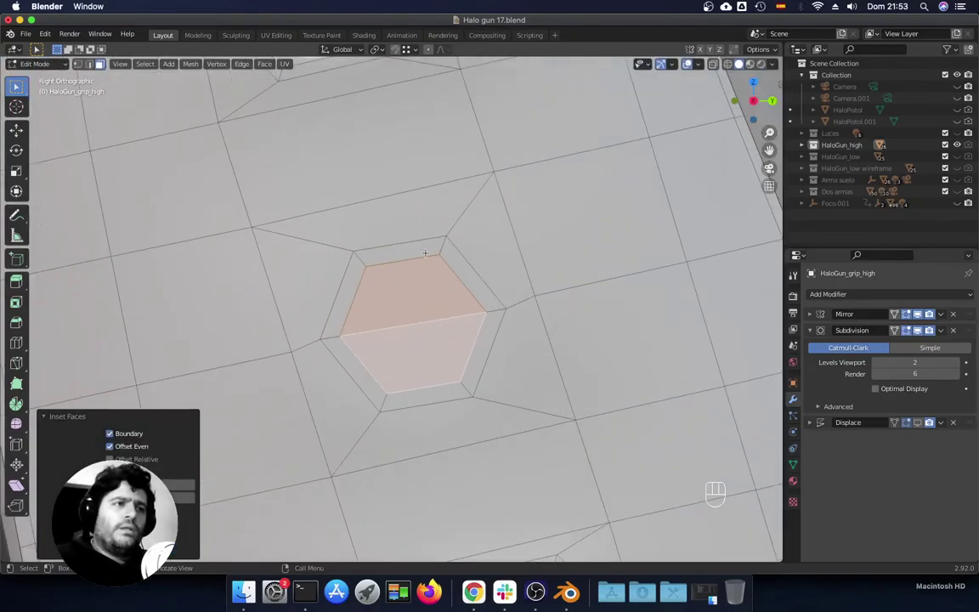
pyautogui.moveTo(525, 304); pyautogui.dragTo(531, 252, button='middle')
pyautogui.scroll(-8, 532, 251)
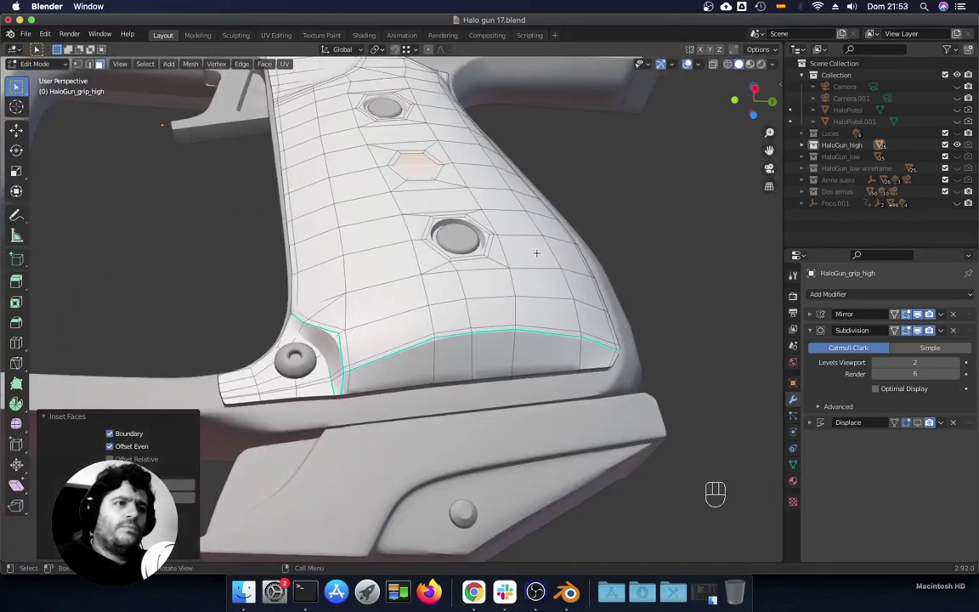
pyautogui.press('KP_Decimal')
pyautogui.moveTo(537, 249); pyautogui.dragTo(609, 277, button='middle')
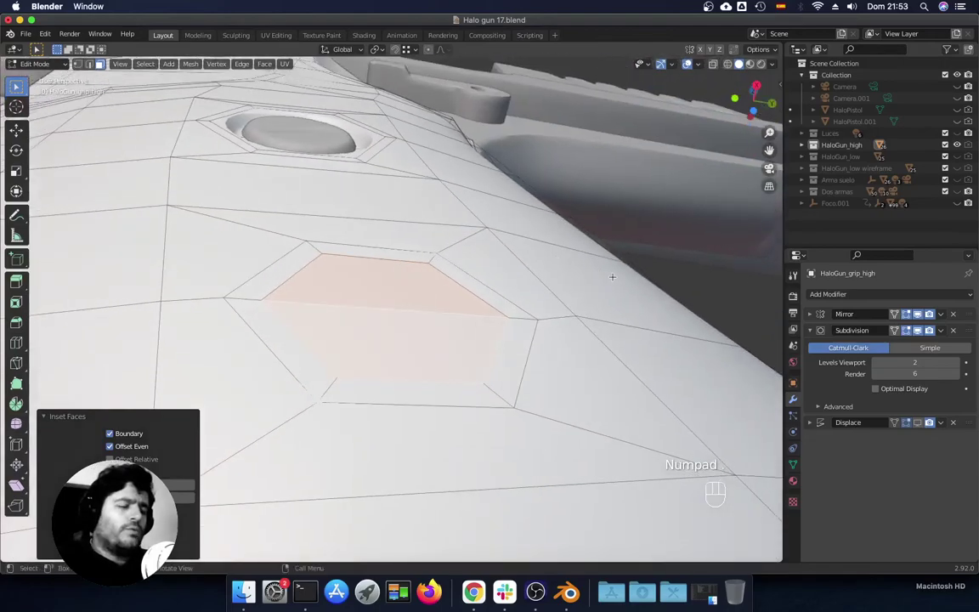
pyautogui.press('e')
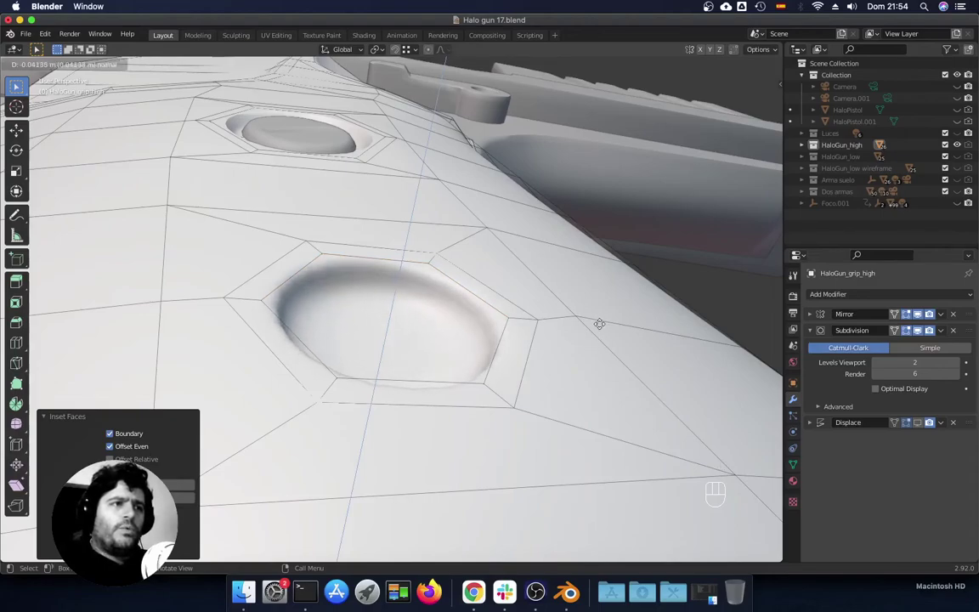
pyautogui.click(599, 323)
# Examine the smoothed hole and its mesh topology between the two screws in right orthographic view, finishing in object mode.
pyautogui.moveTo(562, 288); pyautogui.dragTo(530, 343, button='middle')
pyautogui.press('Tab')
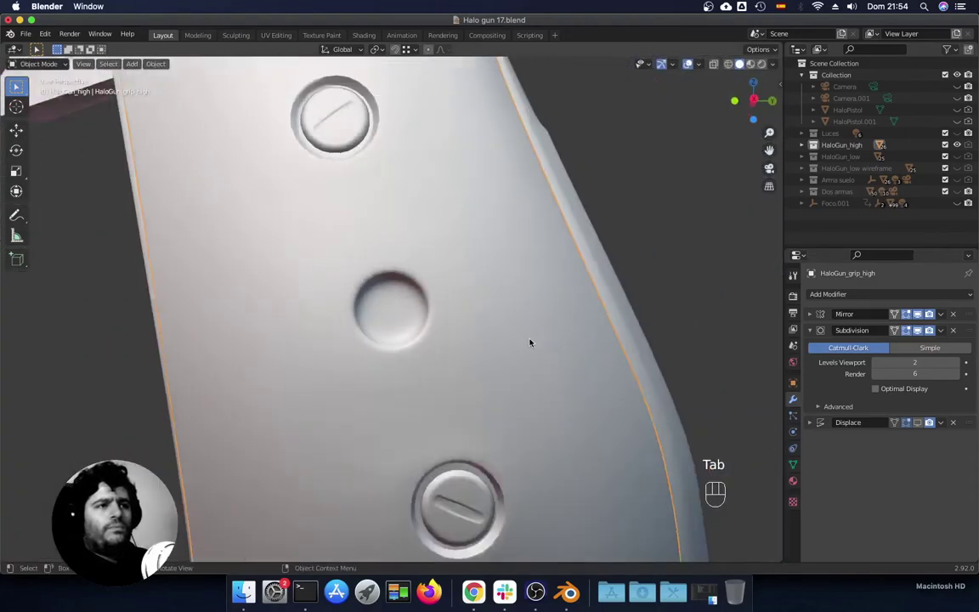
pyautogui.scroll(-4, 529, 342)
pyautogui.press('KP_3')
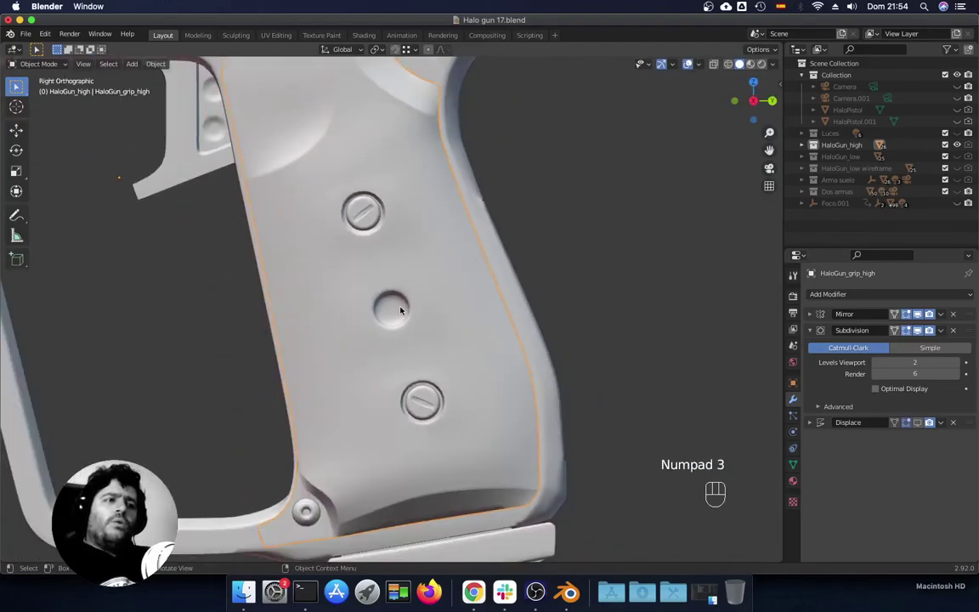
pyautogui.scroll(3, 395, 302)
pyautogui.press('Tab')
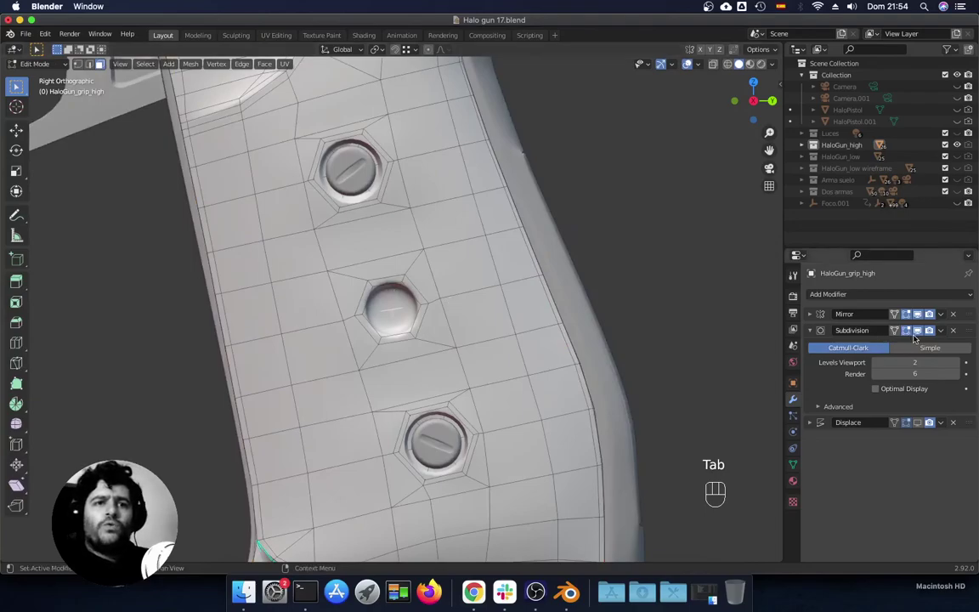
pyautogui.press('Tab')
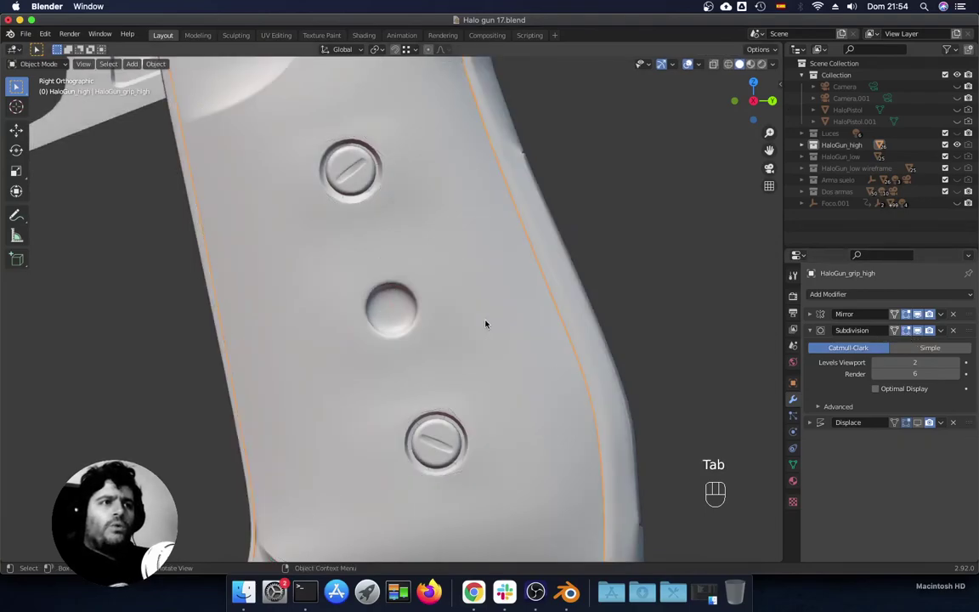